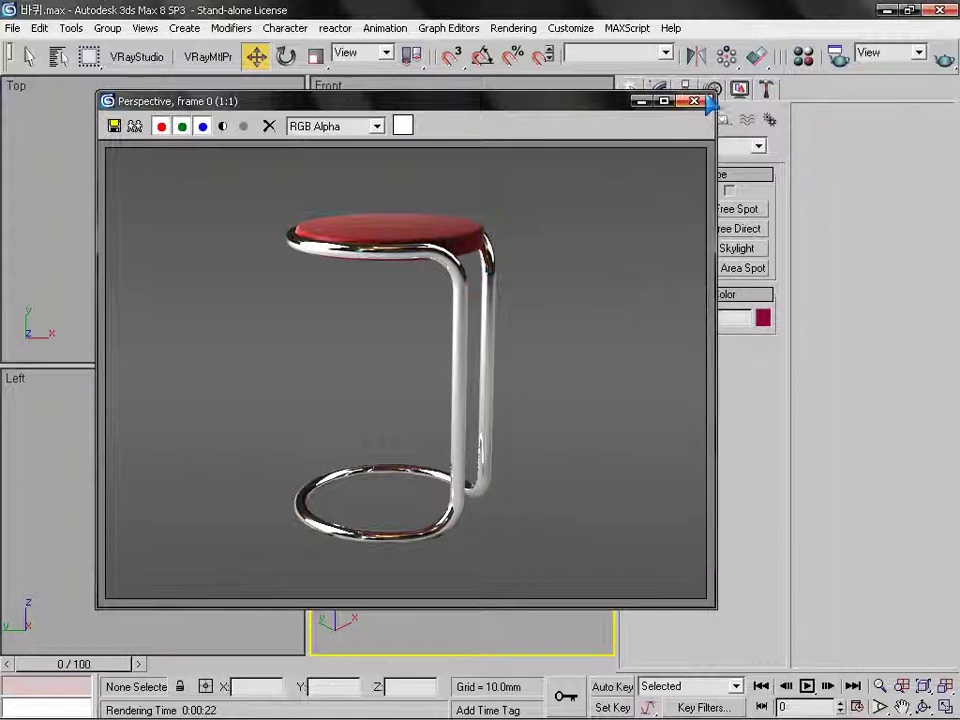
Close the rendered stool preview and make the Top view active.
click(694, 101)
click(184, 251)
Draw a Standard Primitives cylinder in the Top view.
click(635, 120)
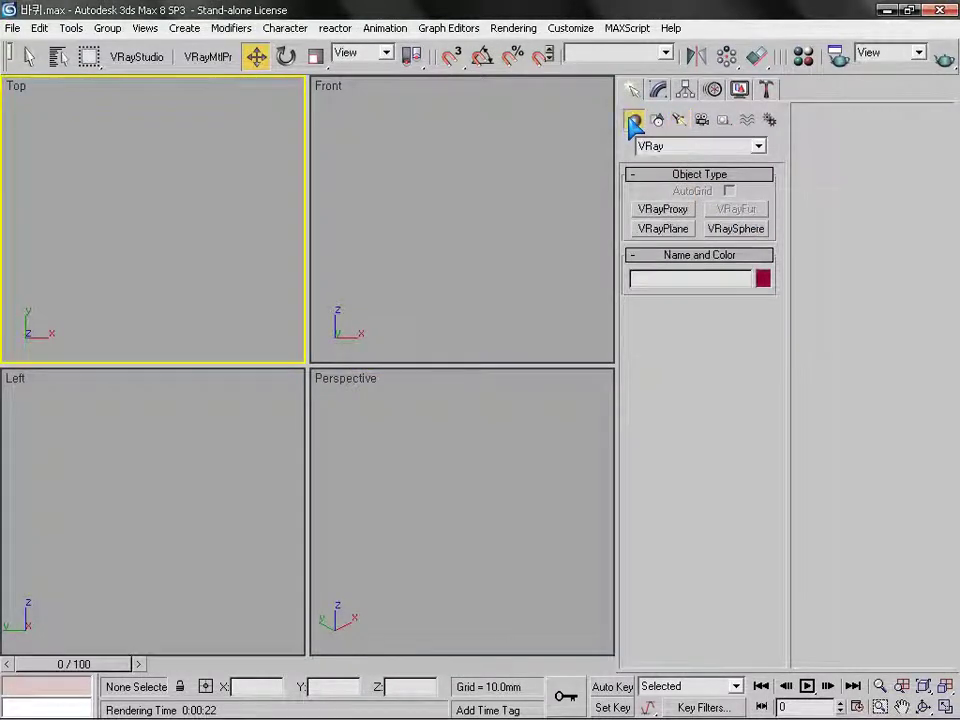
click(662, 146)
click(660, 167)
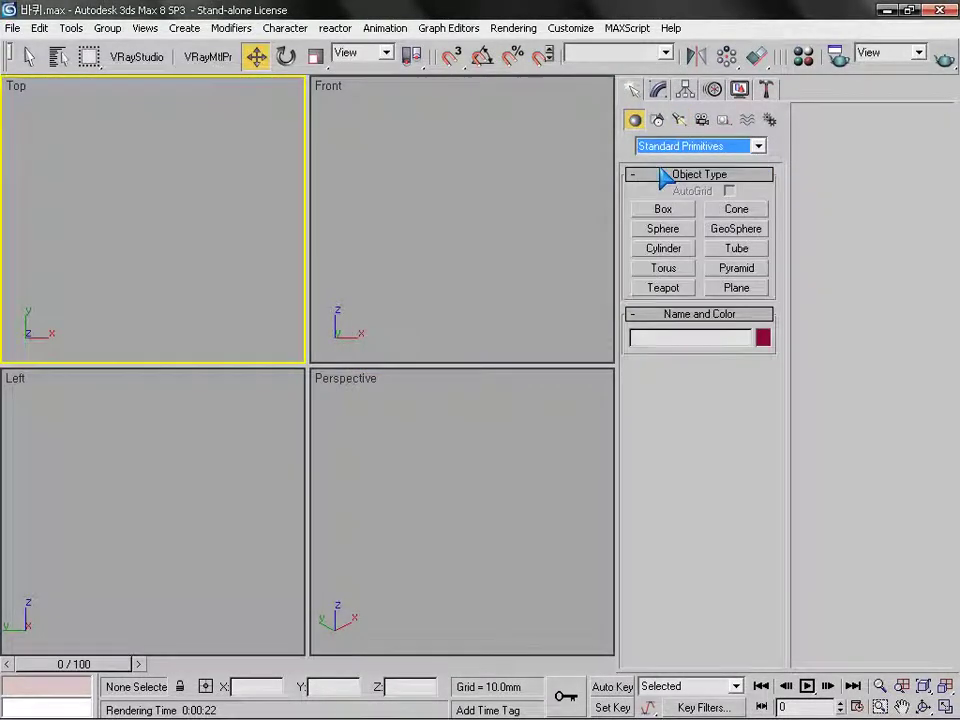
click(664, 248)
drag(150, 215, 188, 171)
click(210, 52)
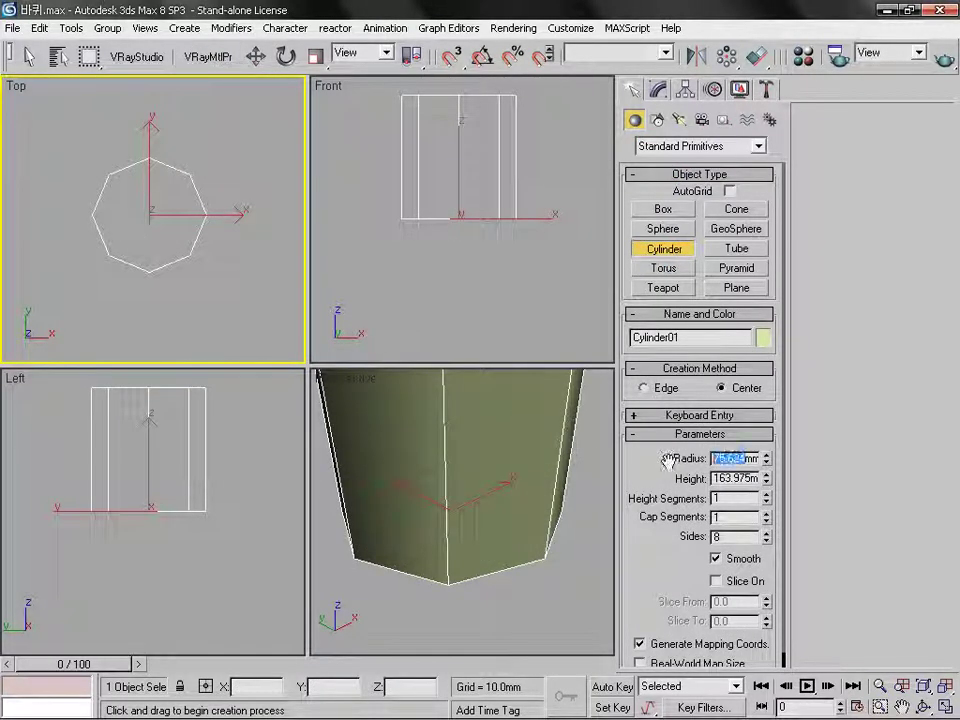
Set the cylinder to radius 200 and height 700, framed in every view.
text(250)
key(Tab)
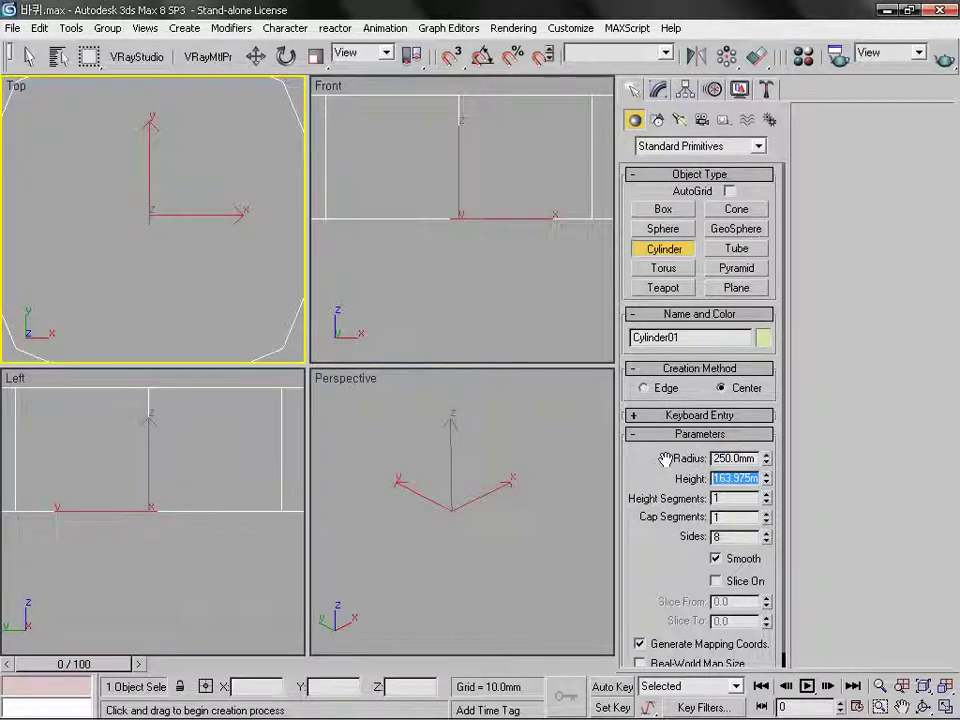
double_click(721, 458)
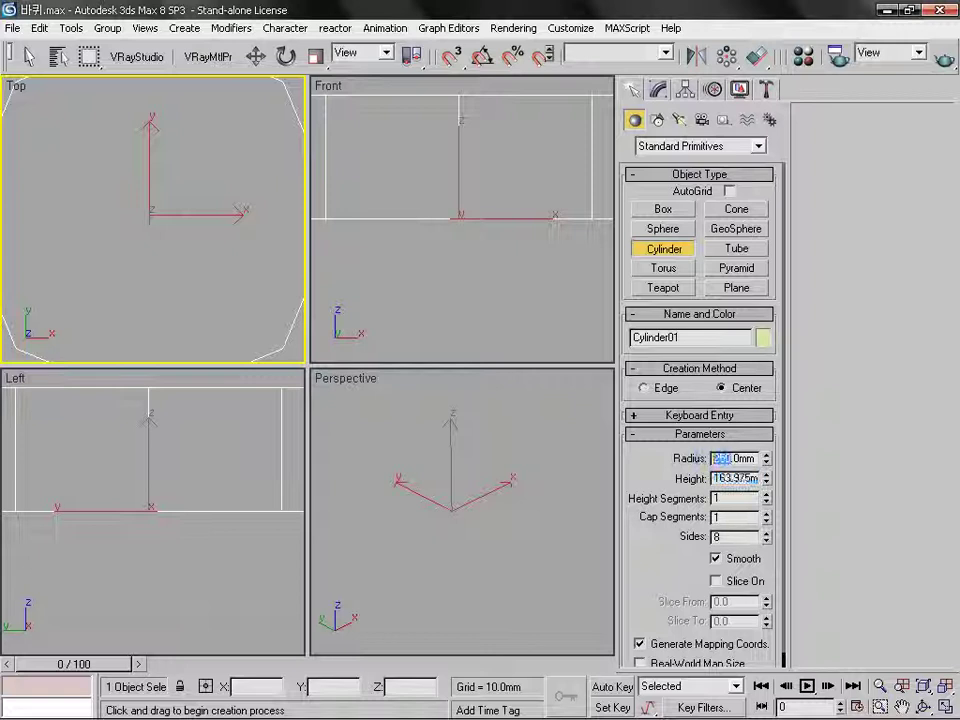
text(2)
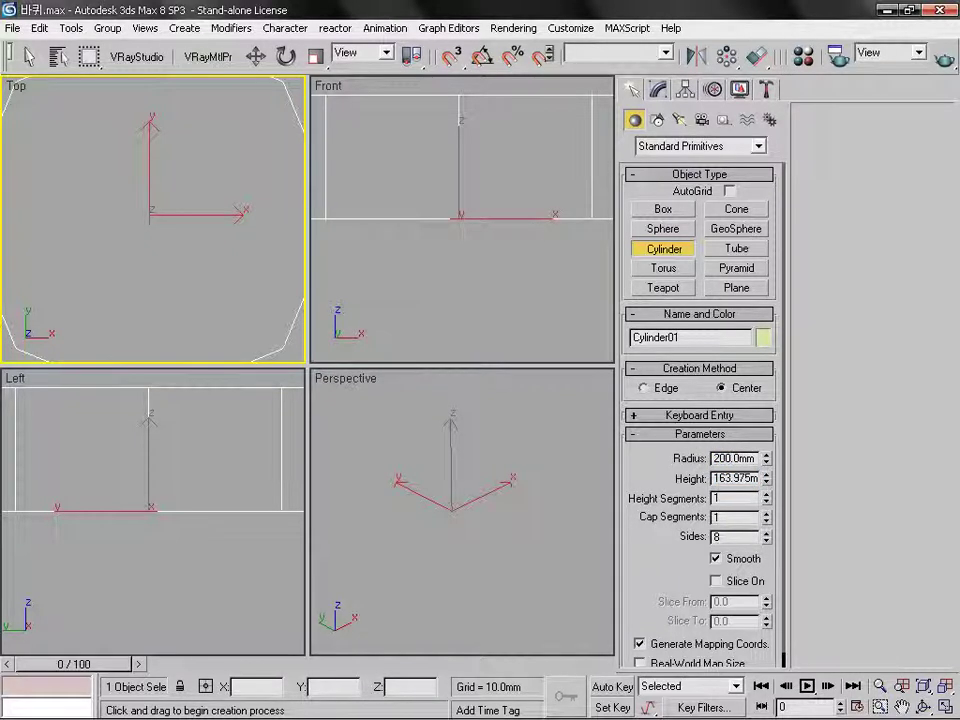
key(Tab)
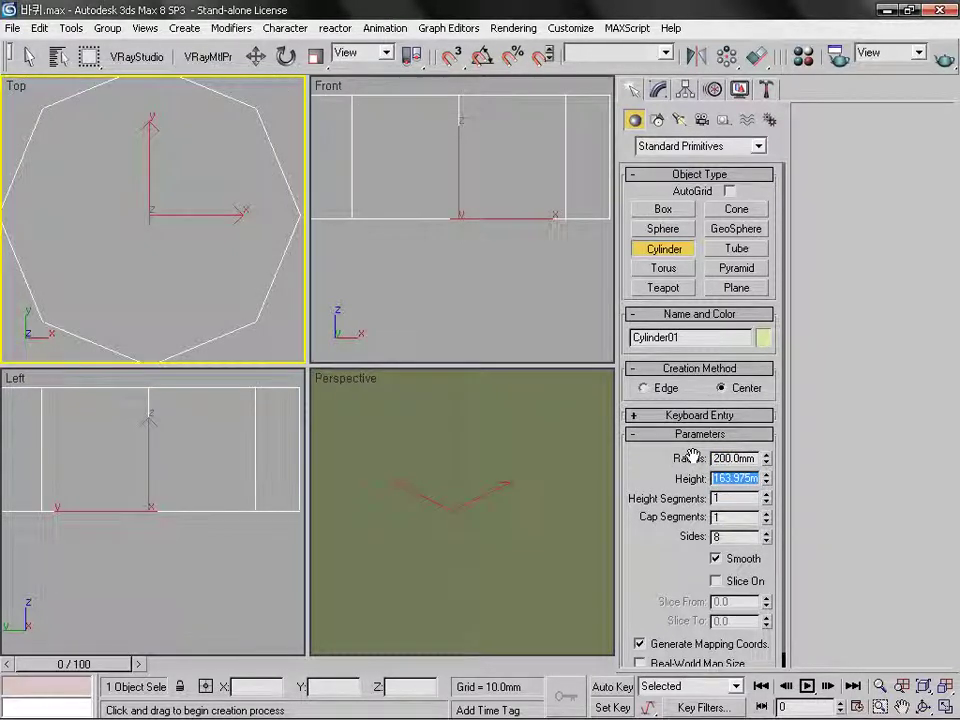
text(700)
key(Tab)
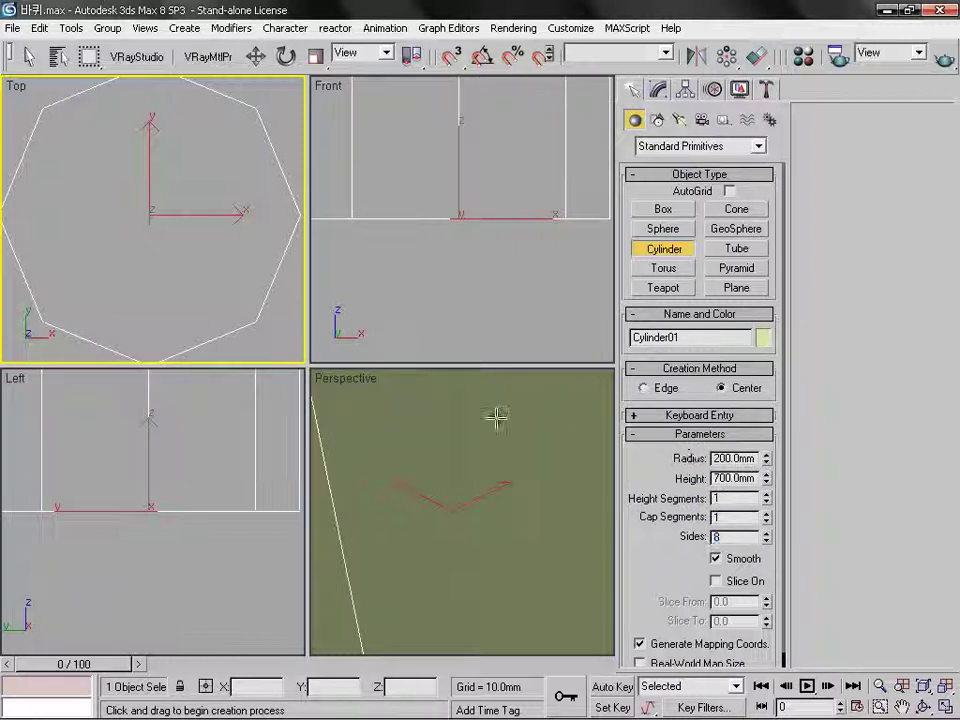
key(ctrl+shift+z)
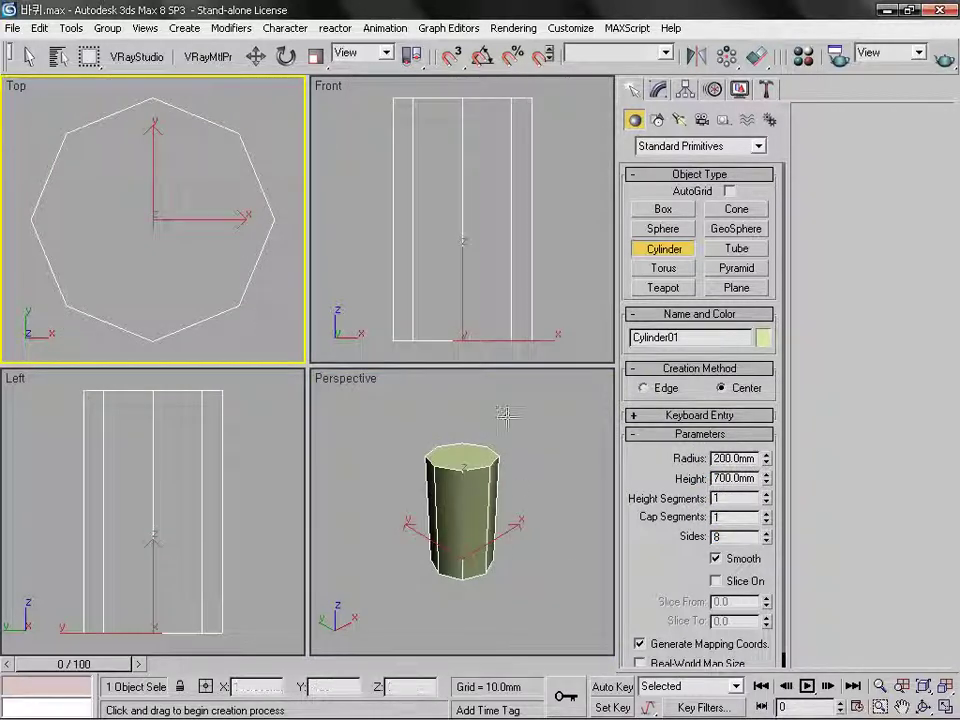
click(658, 90)
Add an Edit Poly modifier and select the cylinder's top and bottom rim edges.
click(729, 170)
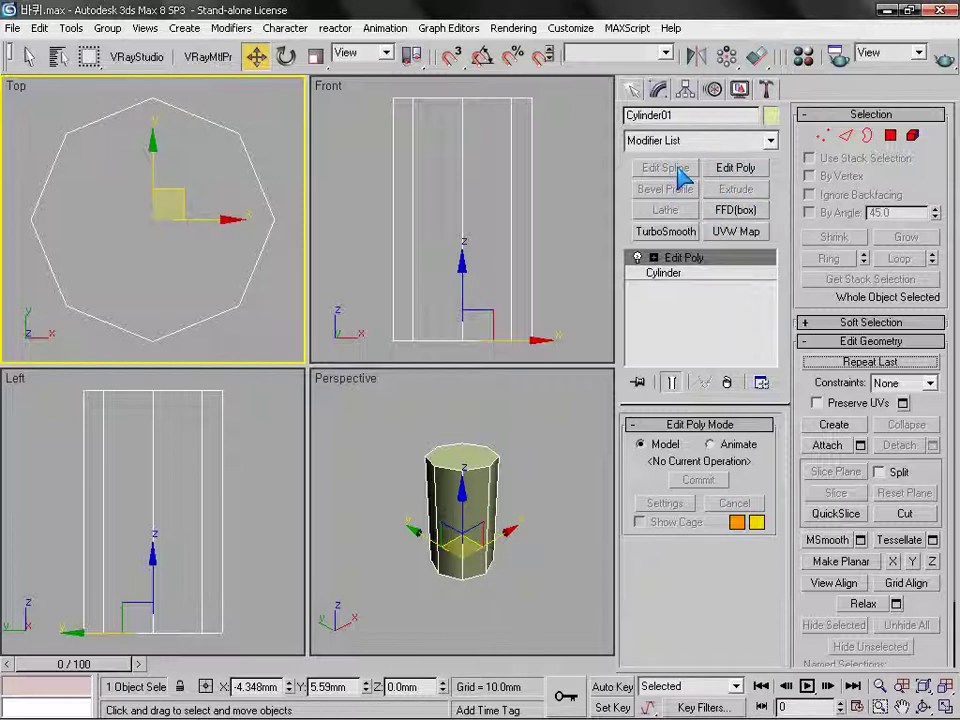
click(846, 136)
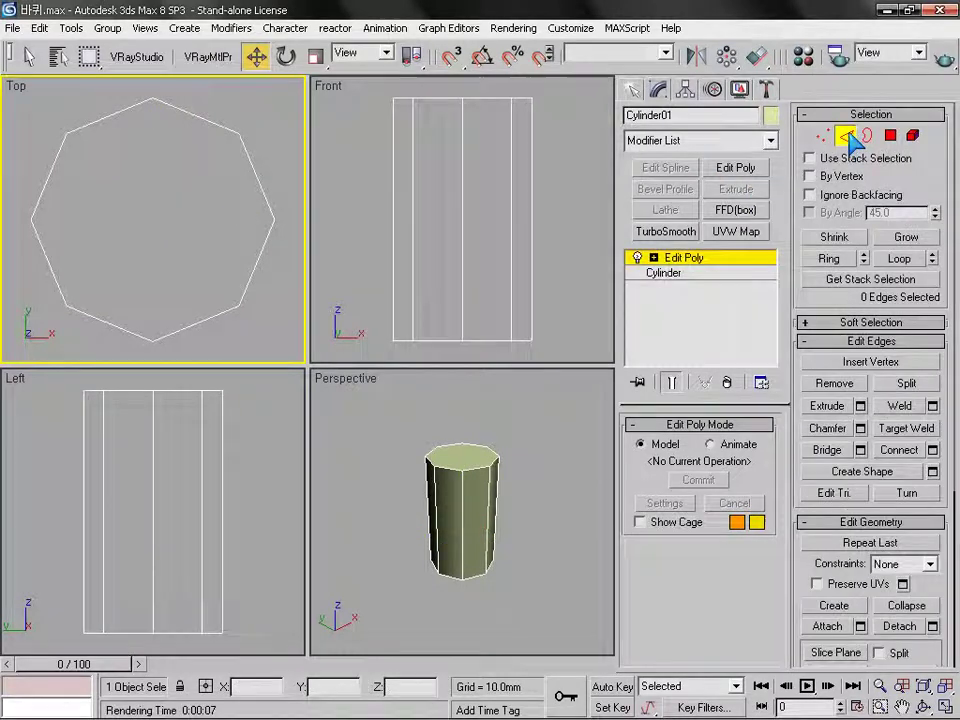
drag(343, 132, 551, 103)
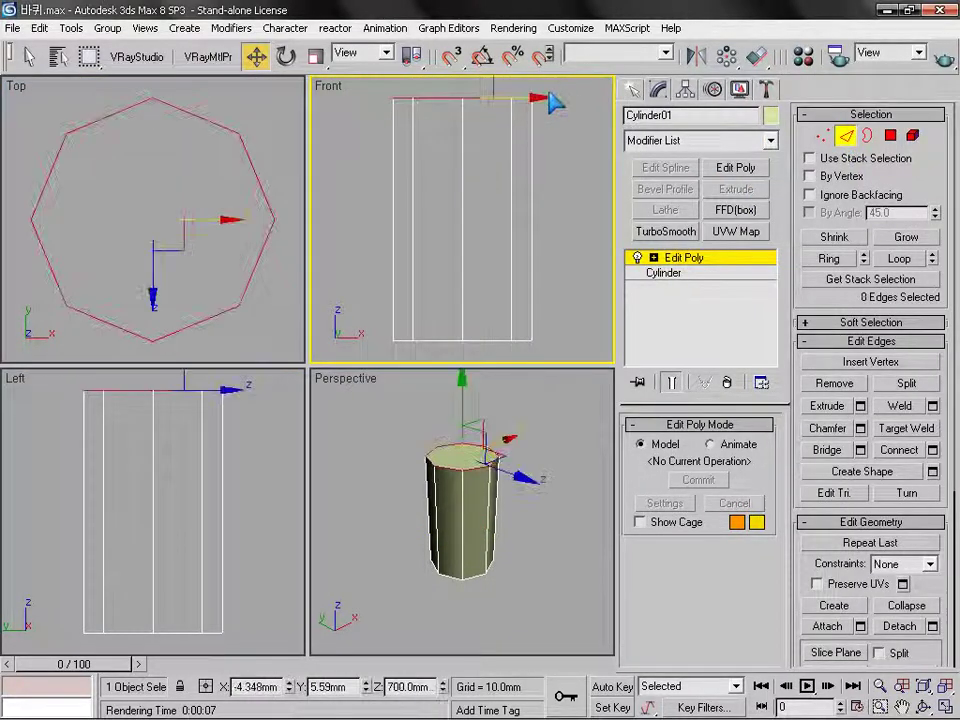
ctrl+drag(382, 345, 553, 325)
In Perspective, add a vertical edge and deselect two rim edges to leave a gap.
right_click(543, 493)
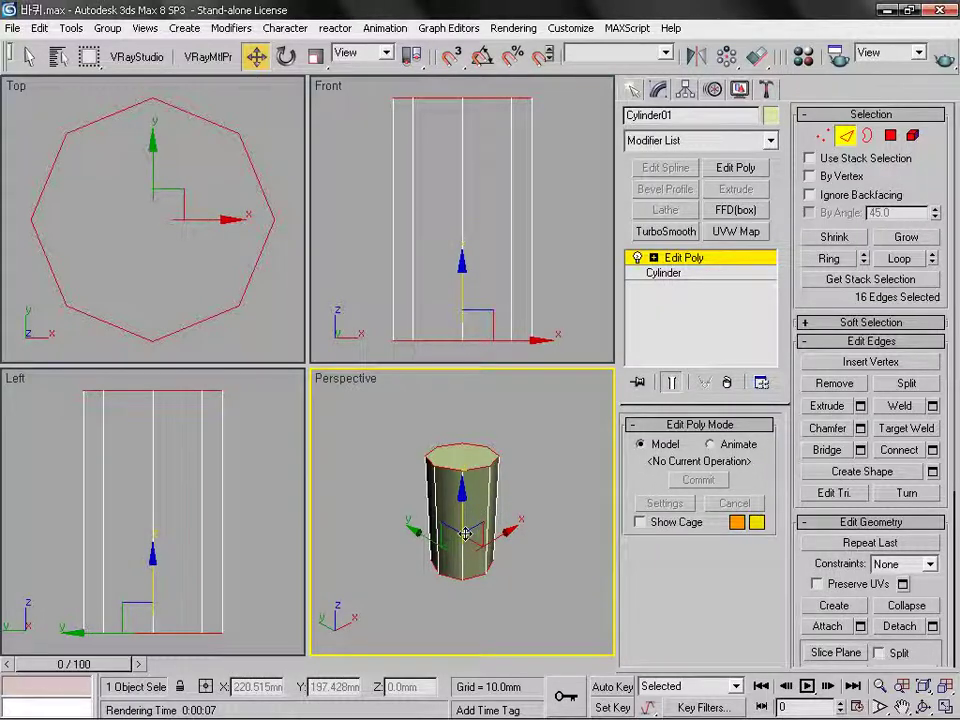
ctrl+click(487, 525)
ctrl+click(473, 534)
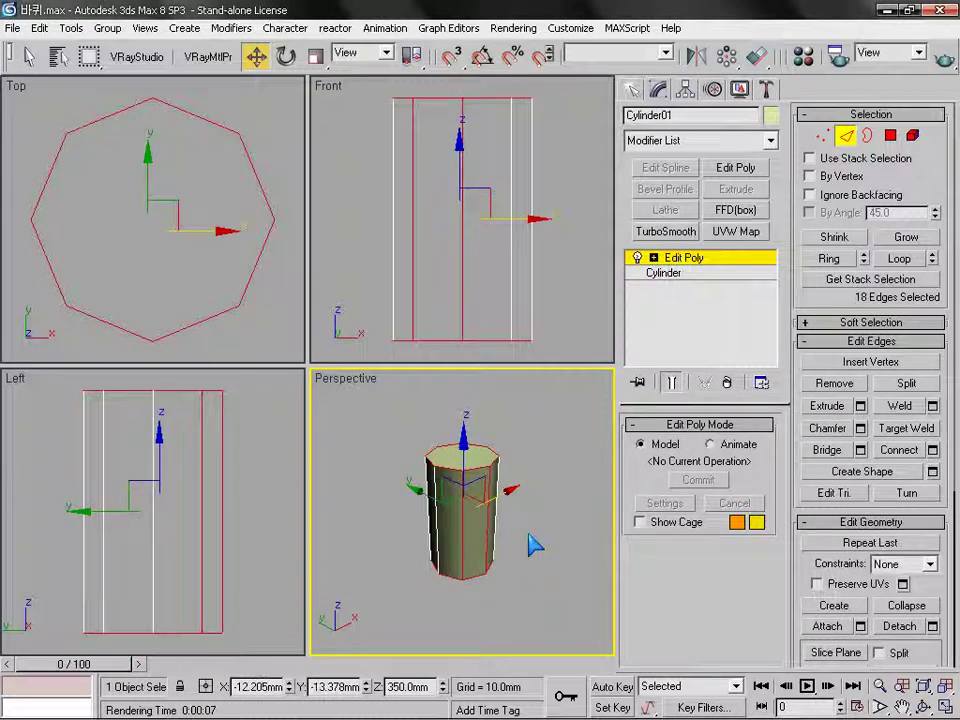
scroll(480, 538, up, 3)
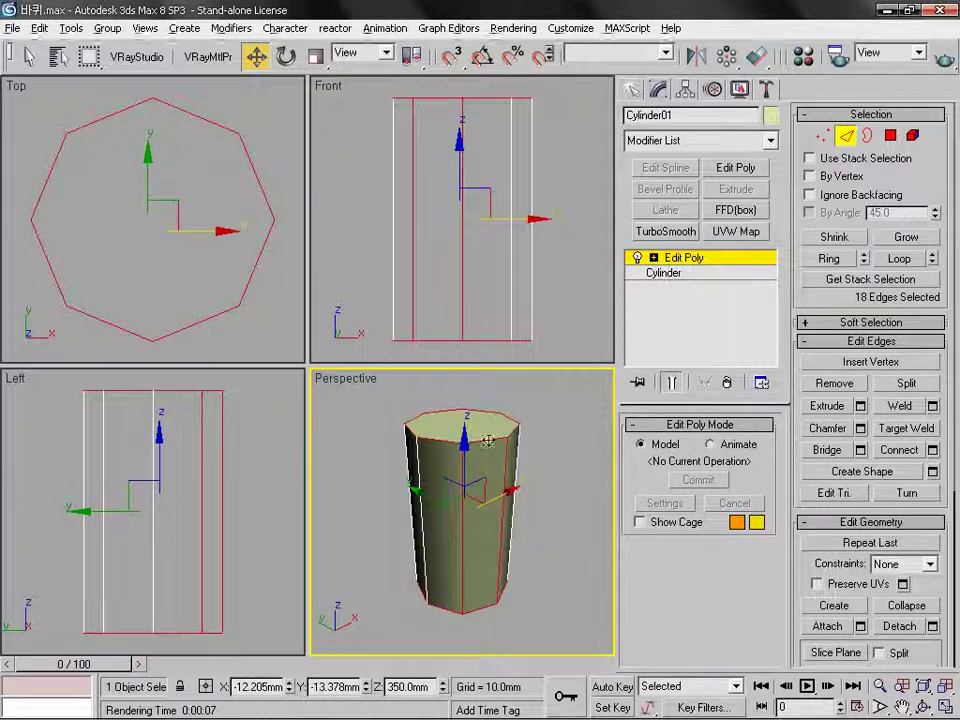
alt+click(512, 600)
alt+click(488, 606)
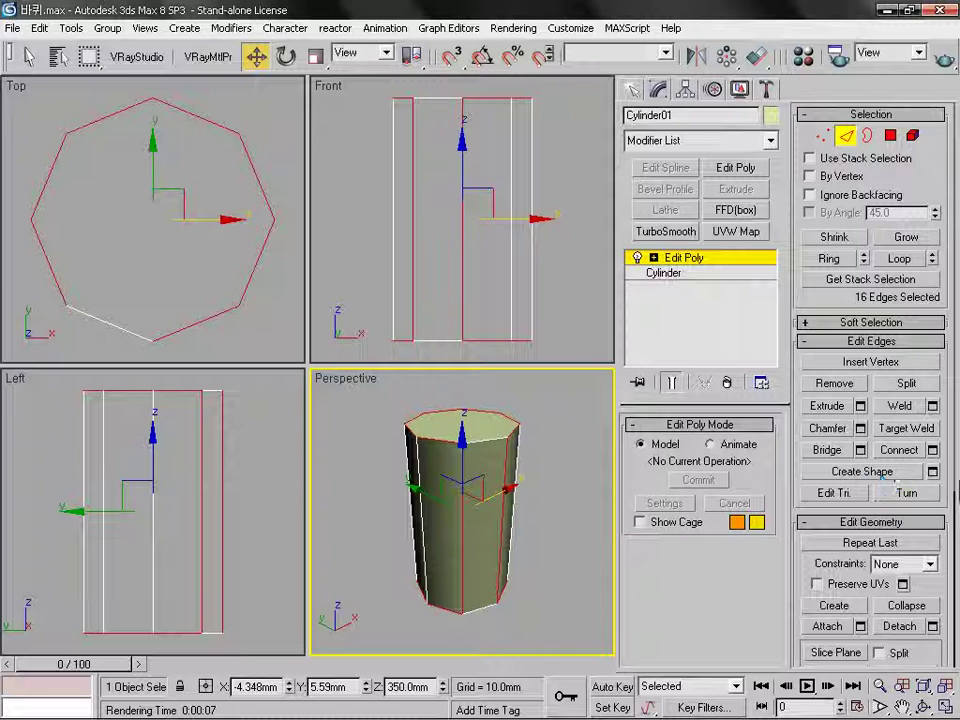
Create a shape from the selected edges and delete the original cylinder.
click(933, 473)
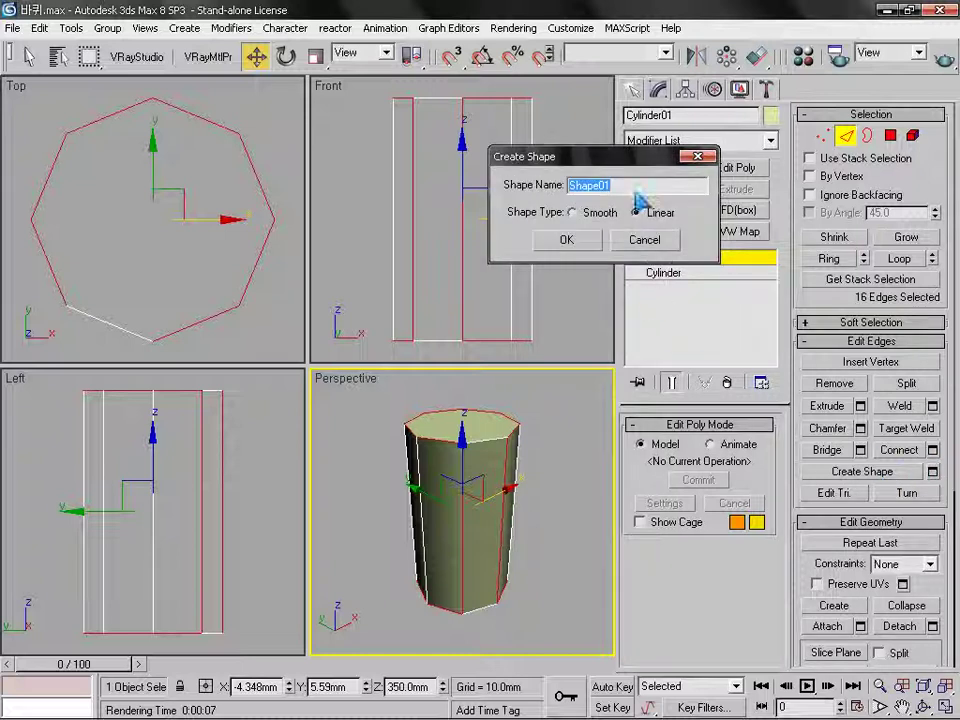
click(586, 244)
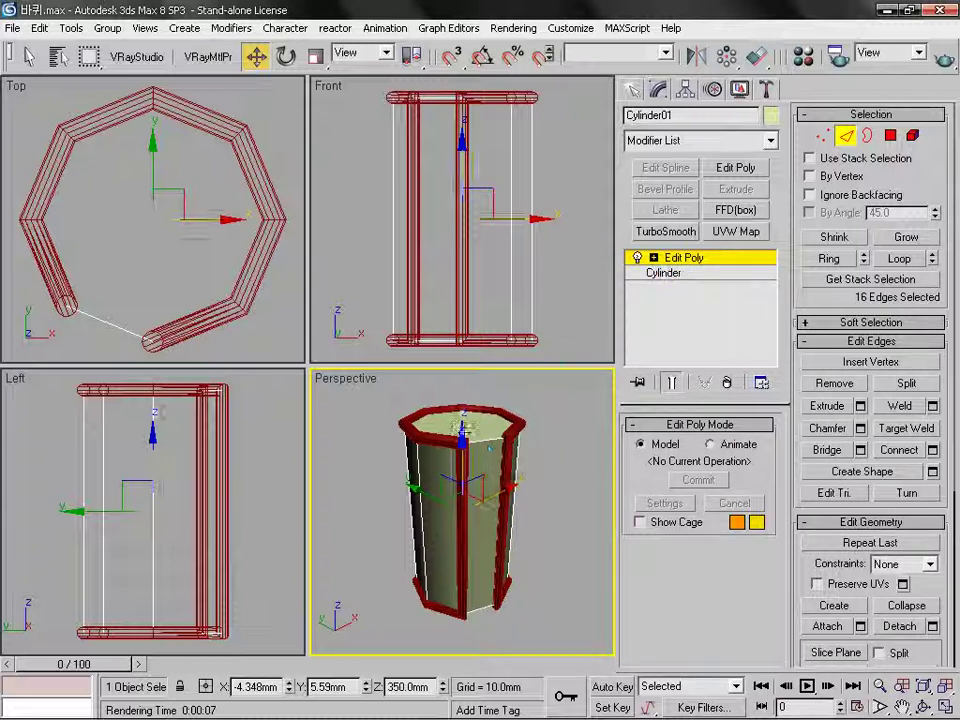
click(697, 260)
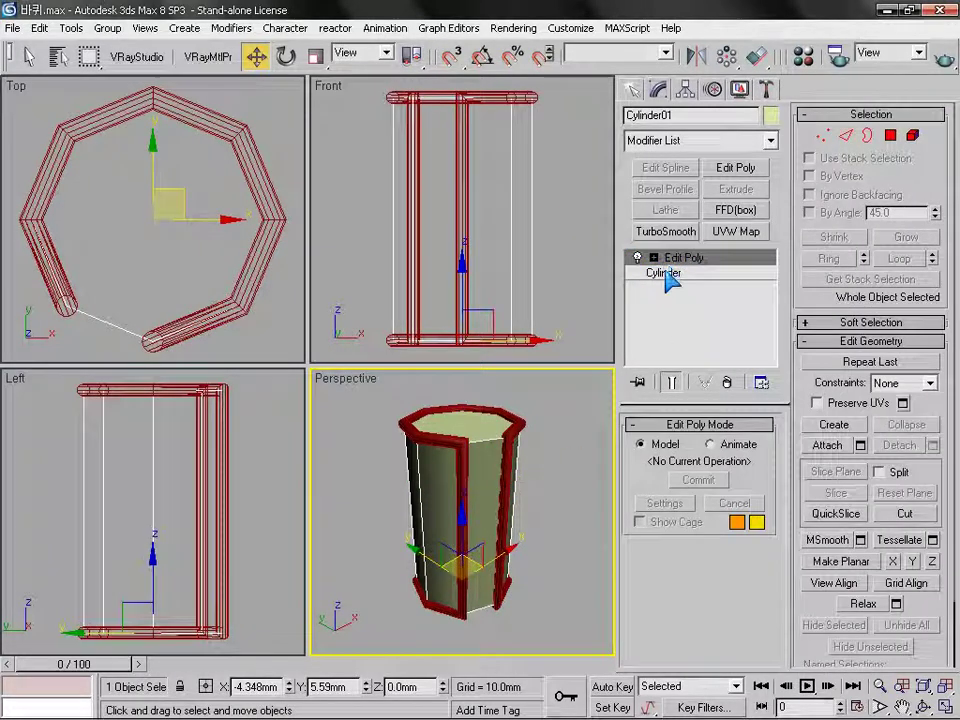
key(Delete)
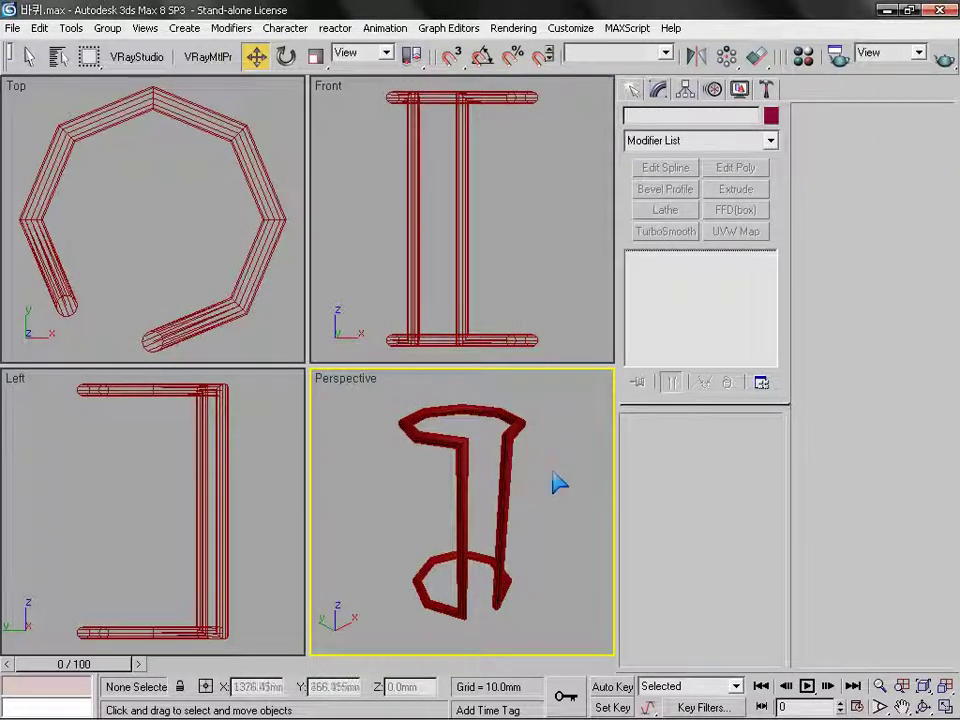
Select Shape01 and turn off its renderer and viewport tube display.
click(262, 252)
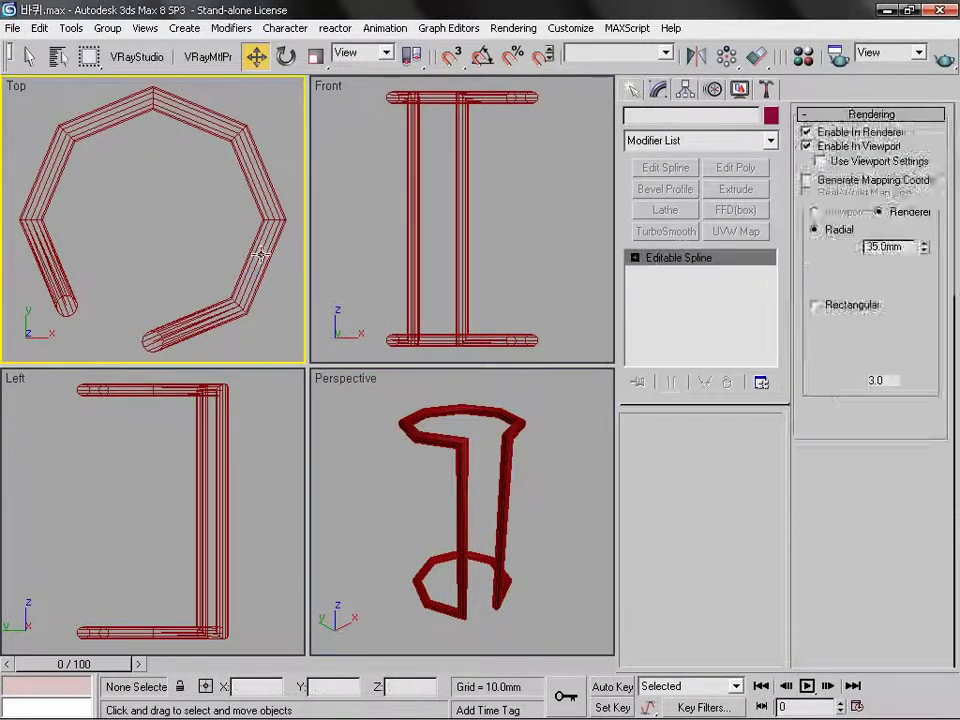
click(635, 442)
click(635, 456)
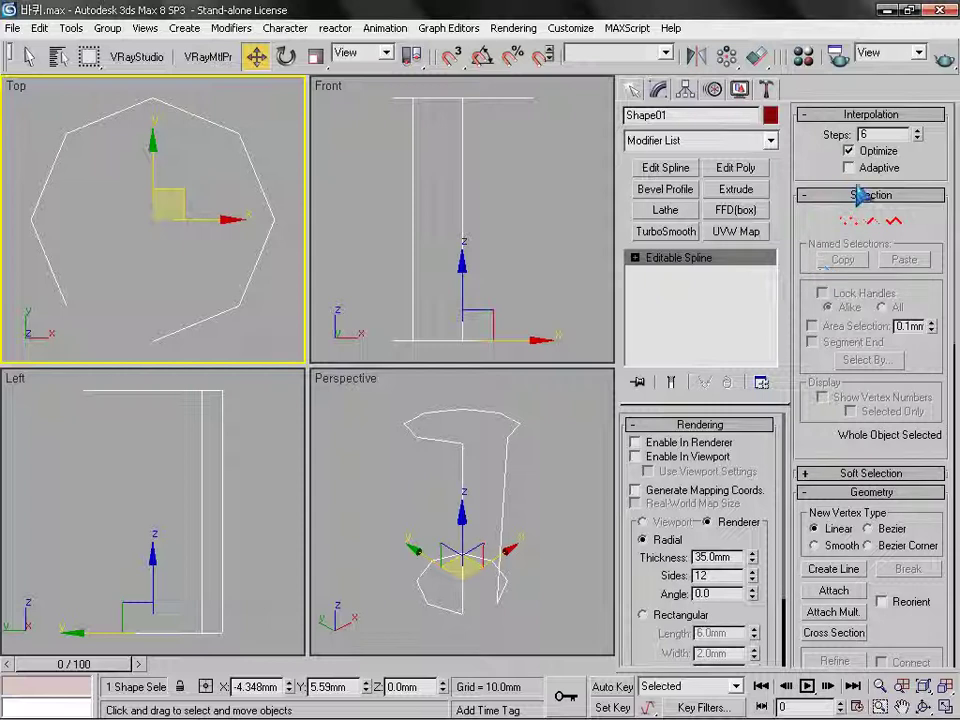
Select all of Shape01's vertices and fillet them by about 89 mm.
click(848, 220)
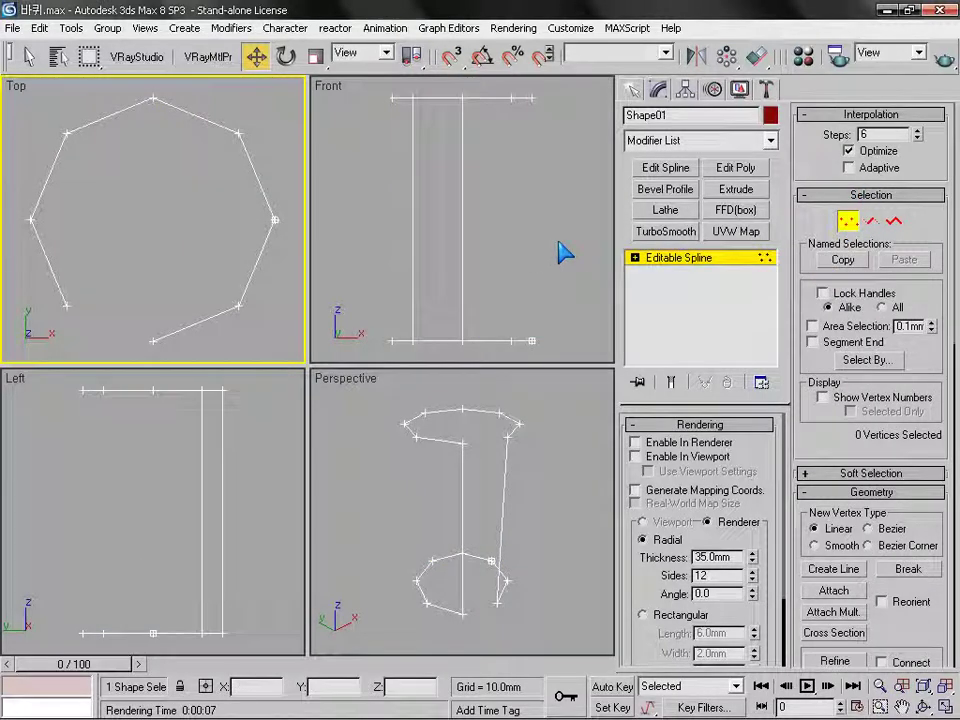
key(ctrl+a)
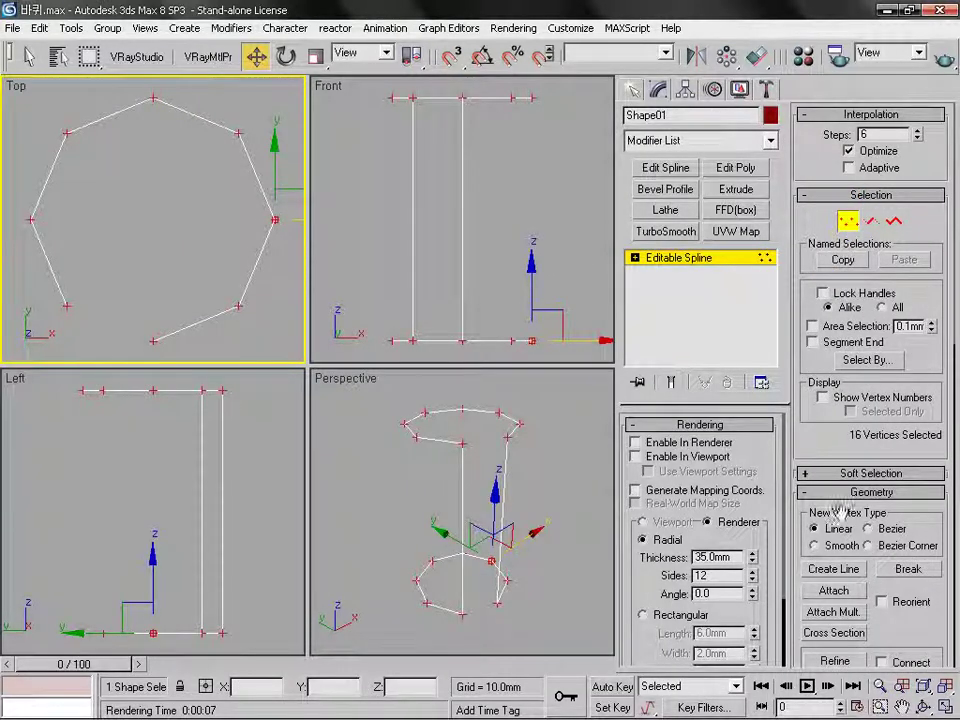
drag(805, 445, 800, 139)
click(834, 646)
drag(278, 224, 272, 170)
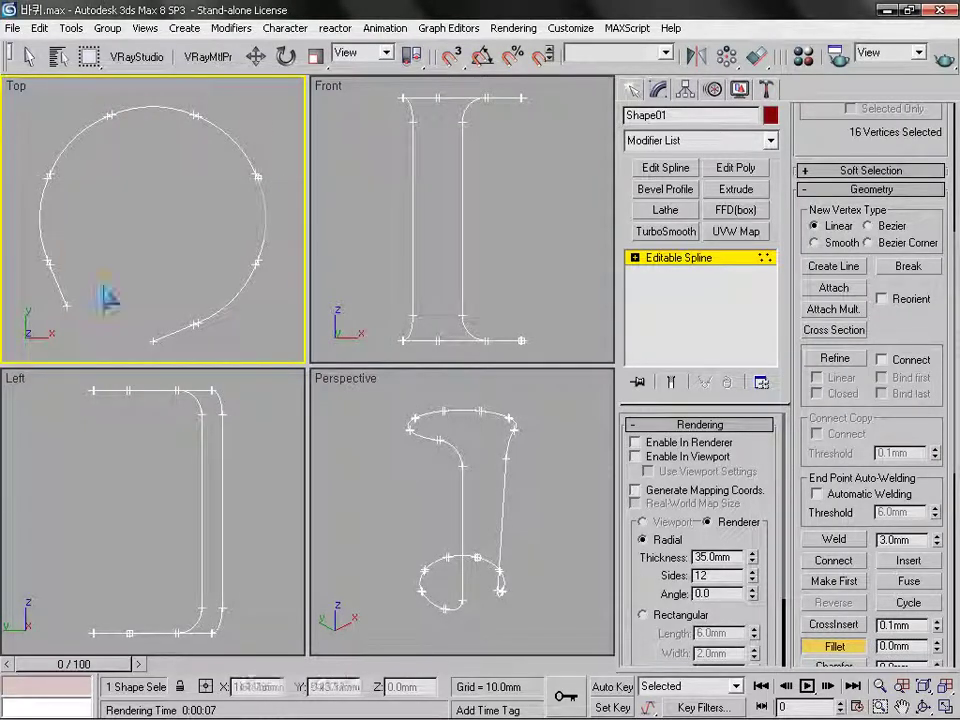
Display Shape01 as a 35 mm radial tube, then deselect it and activate Top view.
click(669, 270)
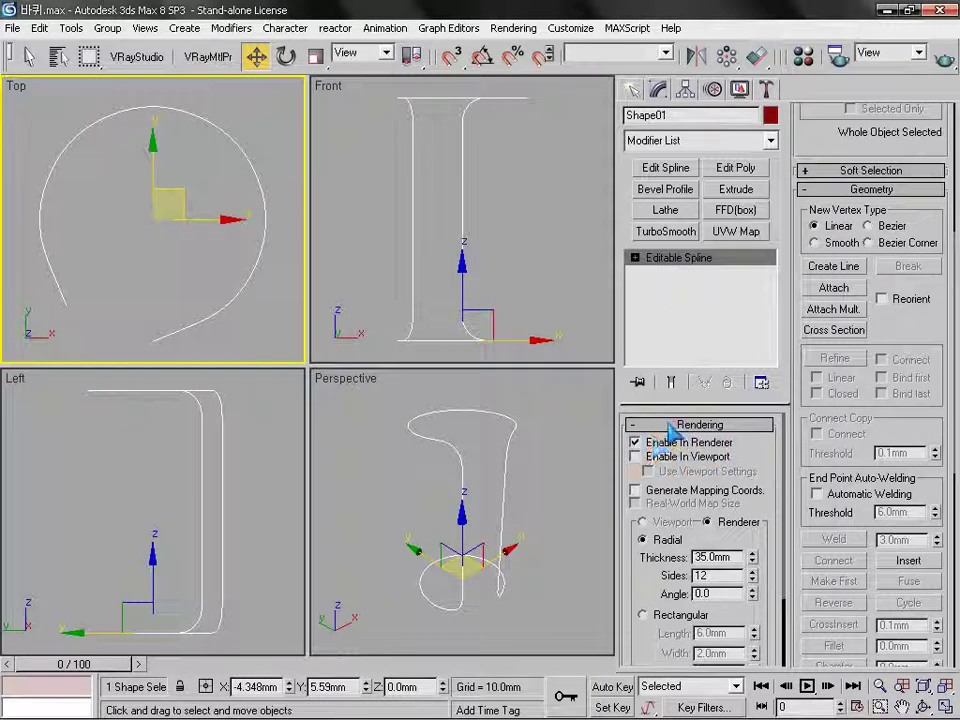
click(646, 459)
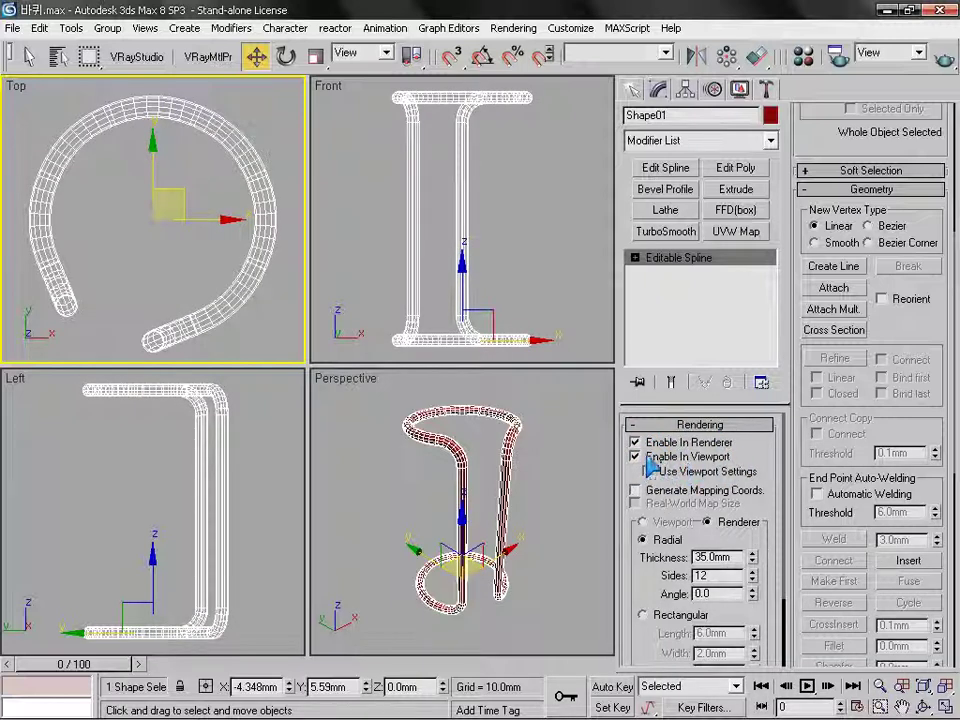
click(565, 515)
click(198, 275)
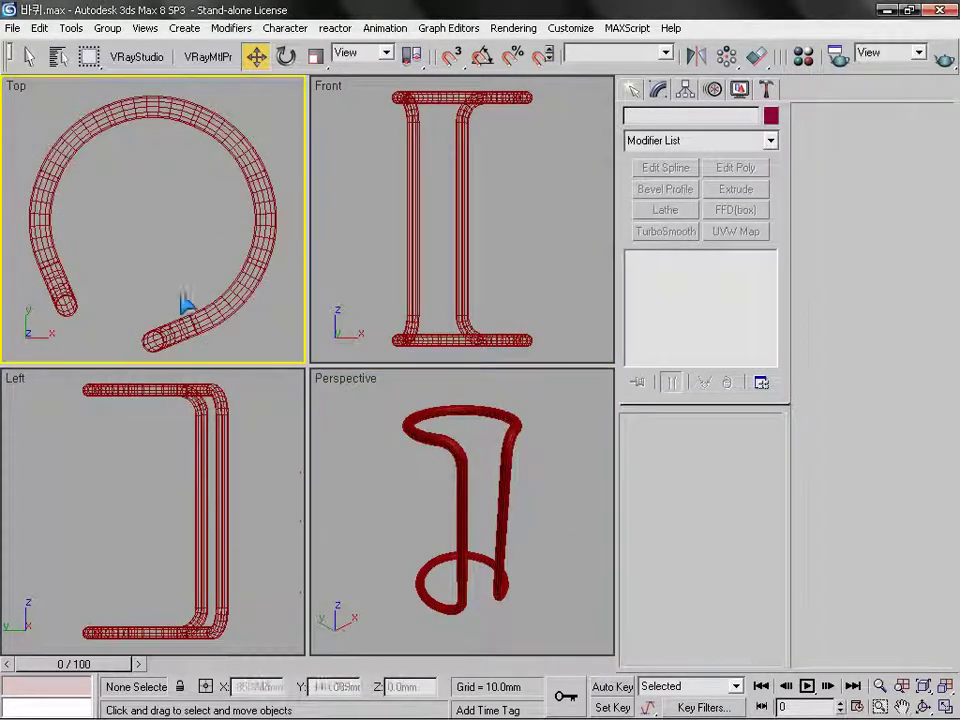
Draw a ChamferCyl disc: radius 180.508, height 56.92, fillet 10.769 mm.
click(631, 89)
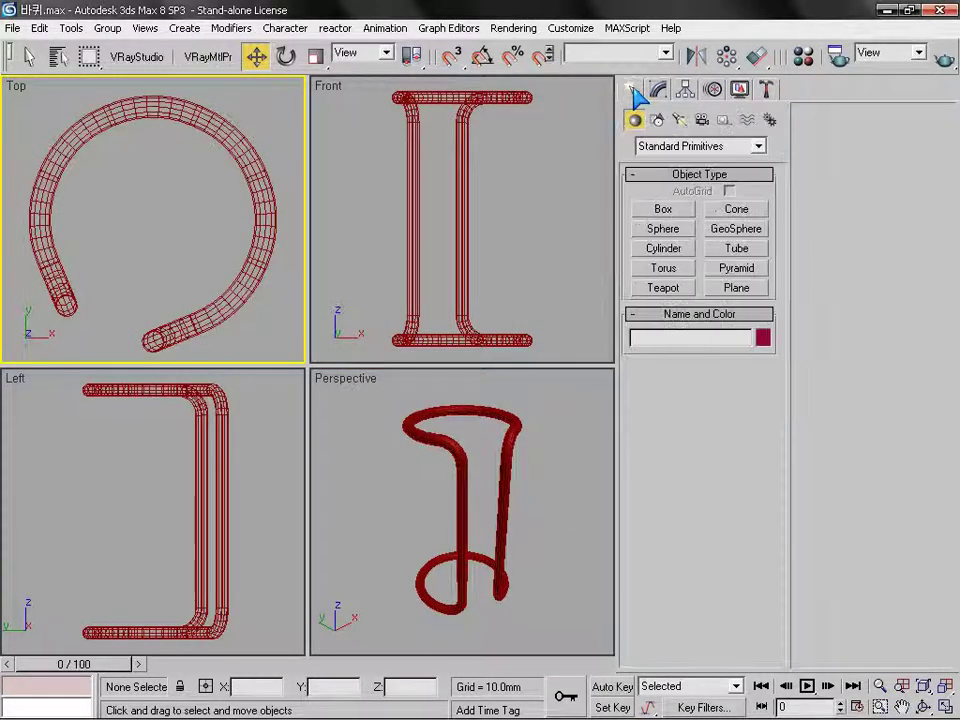
click(670, 146)
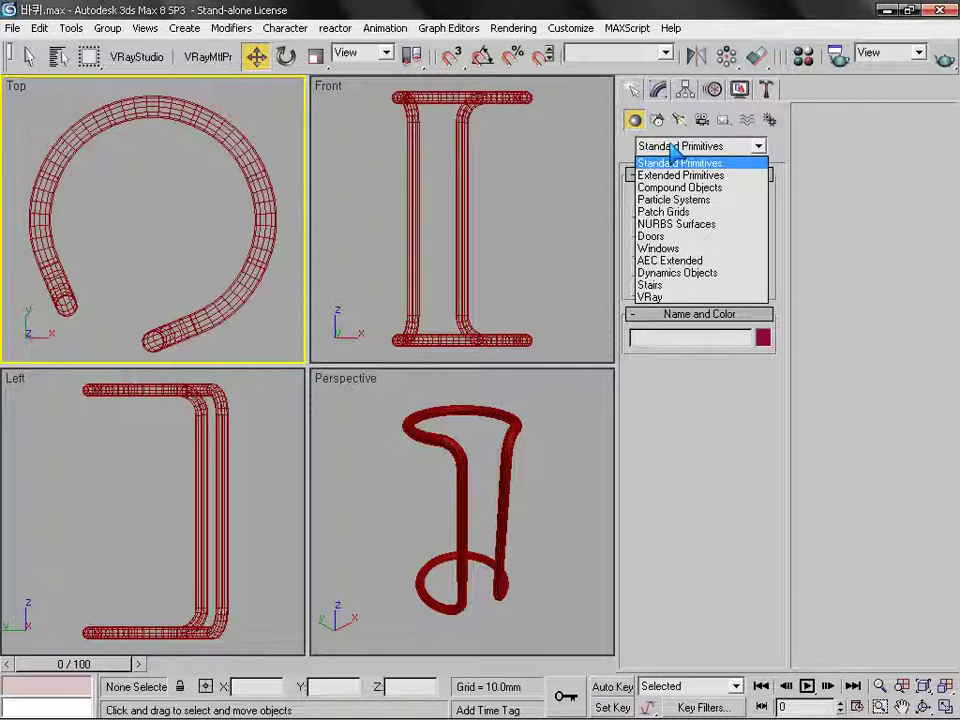
click(671, 176)
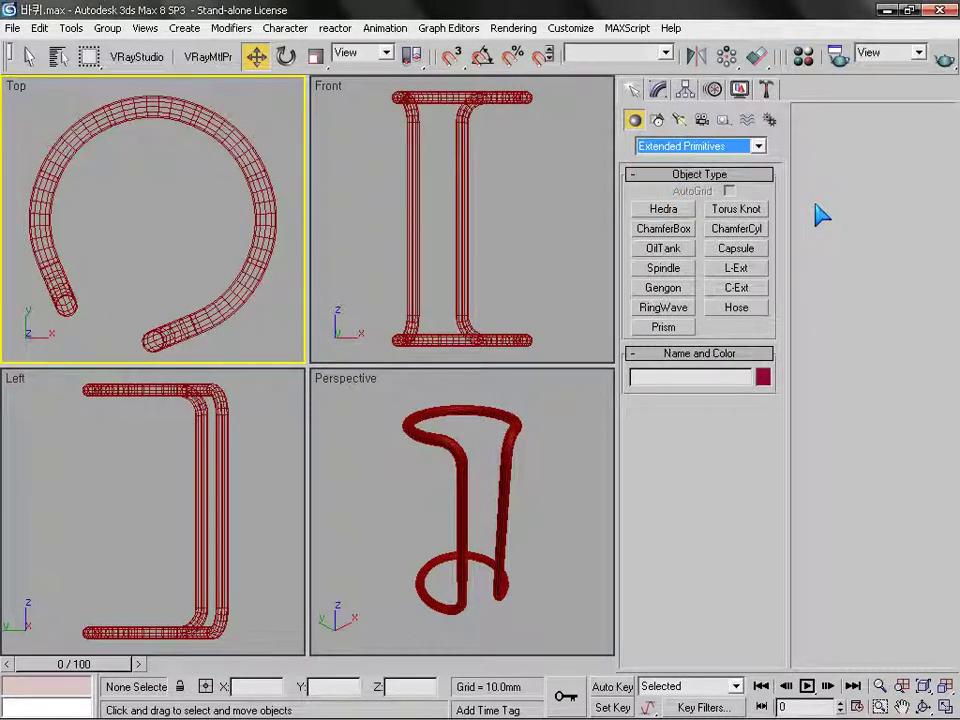
click(736, 228)
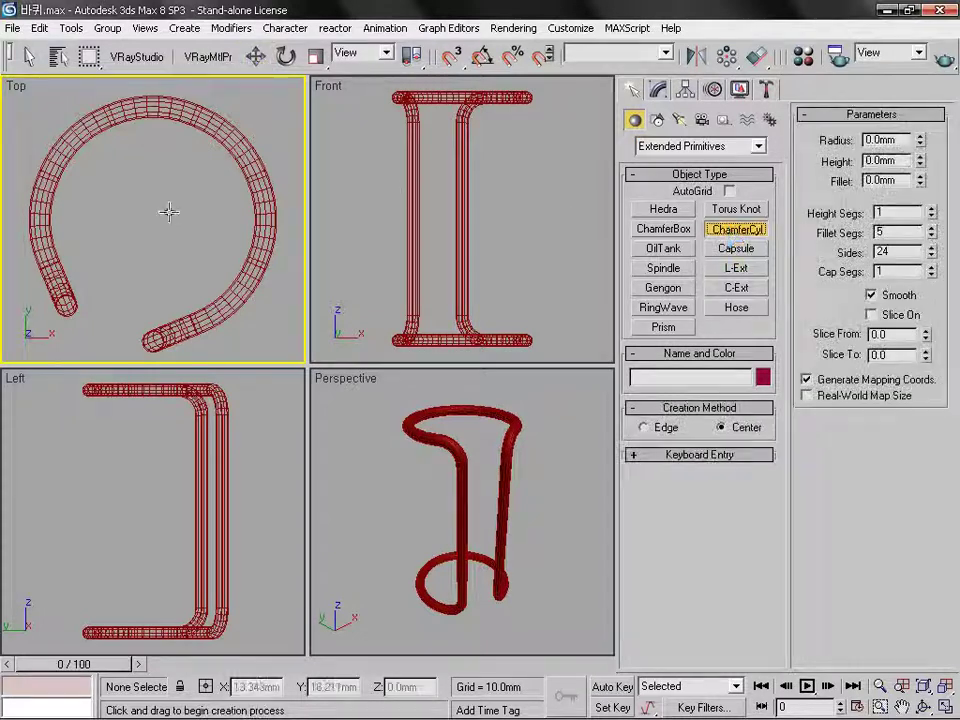
drag(153, 215, 207, 123)
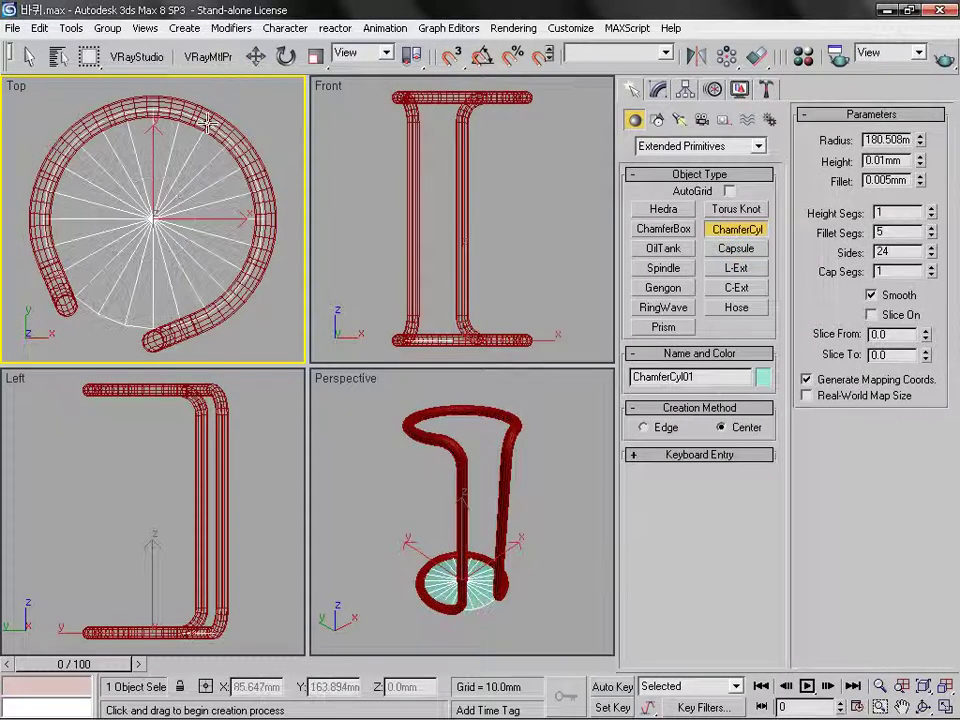
click(208, 92)
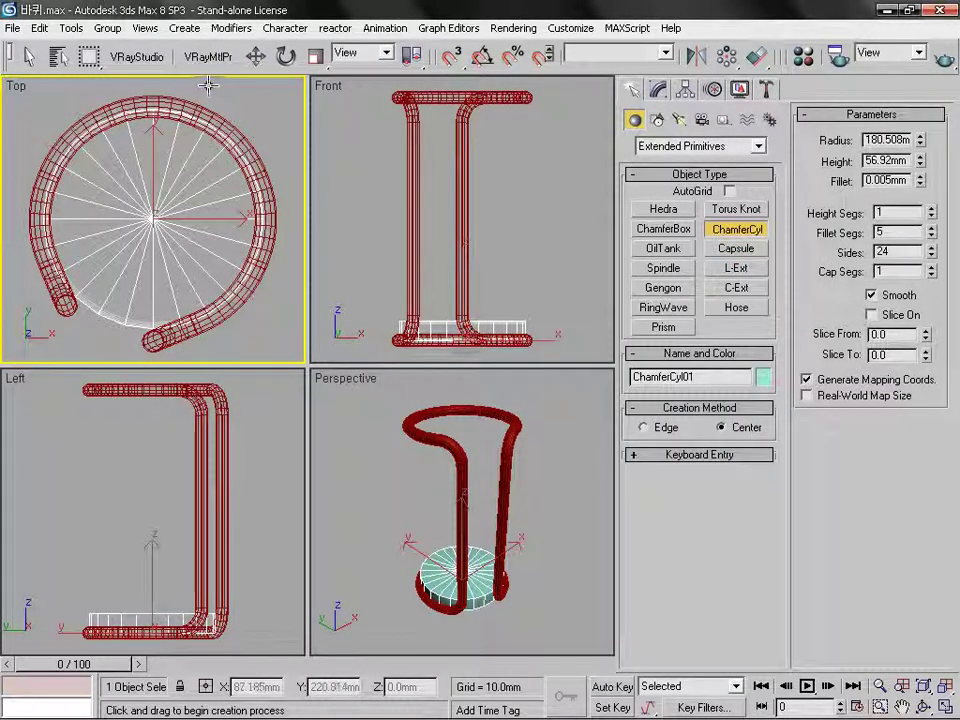
click(757, 56)
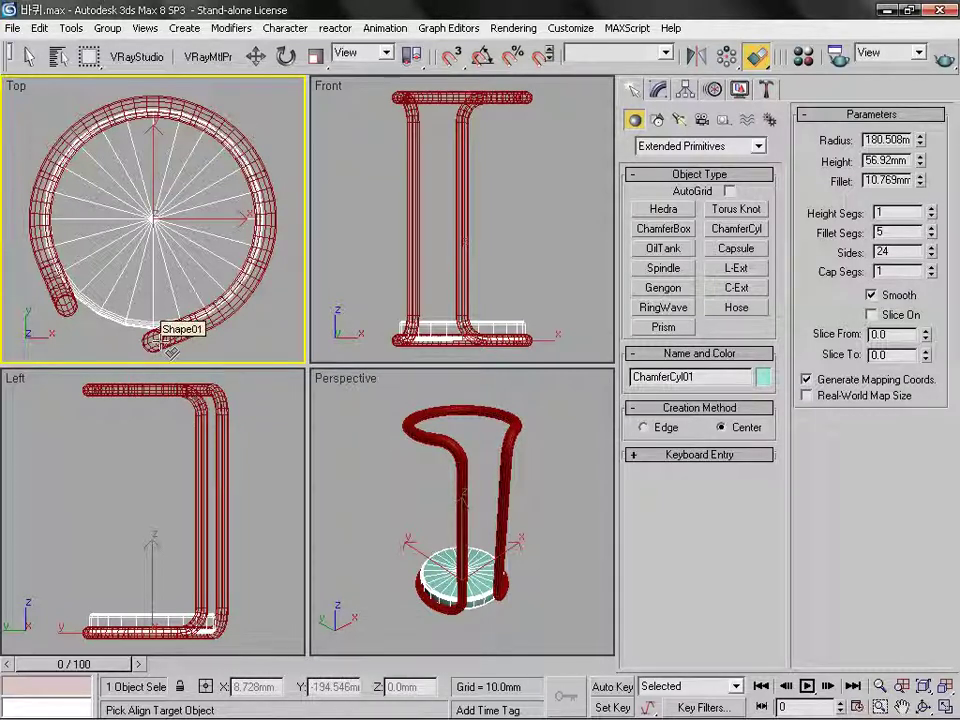
Align the disc's center to the tube frame's center in X and Y.
click(168, 348)
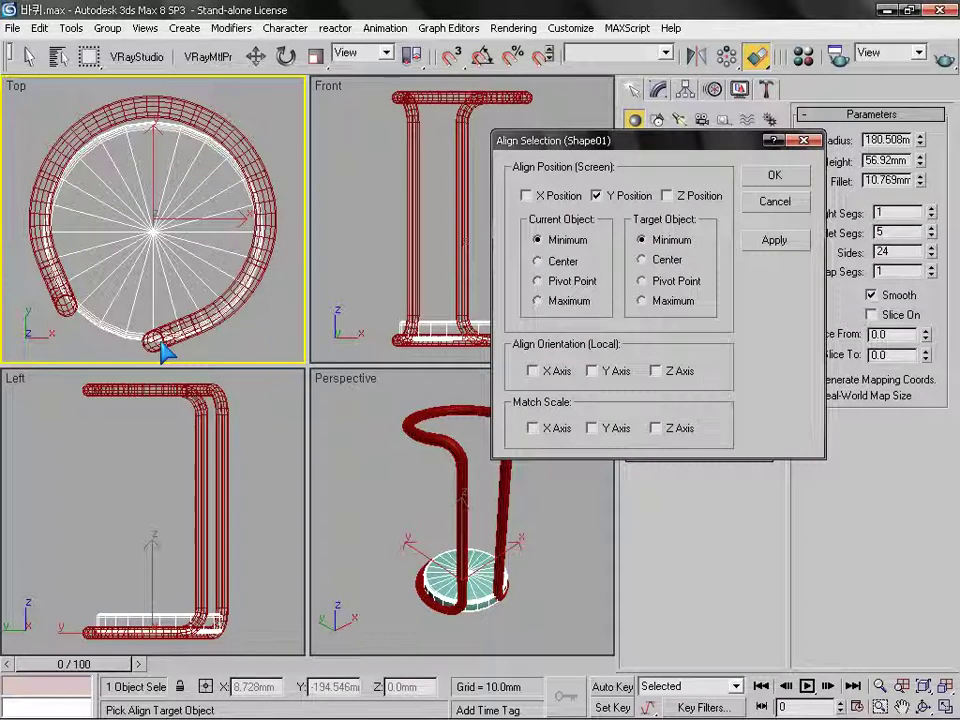
click(552, 196)
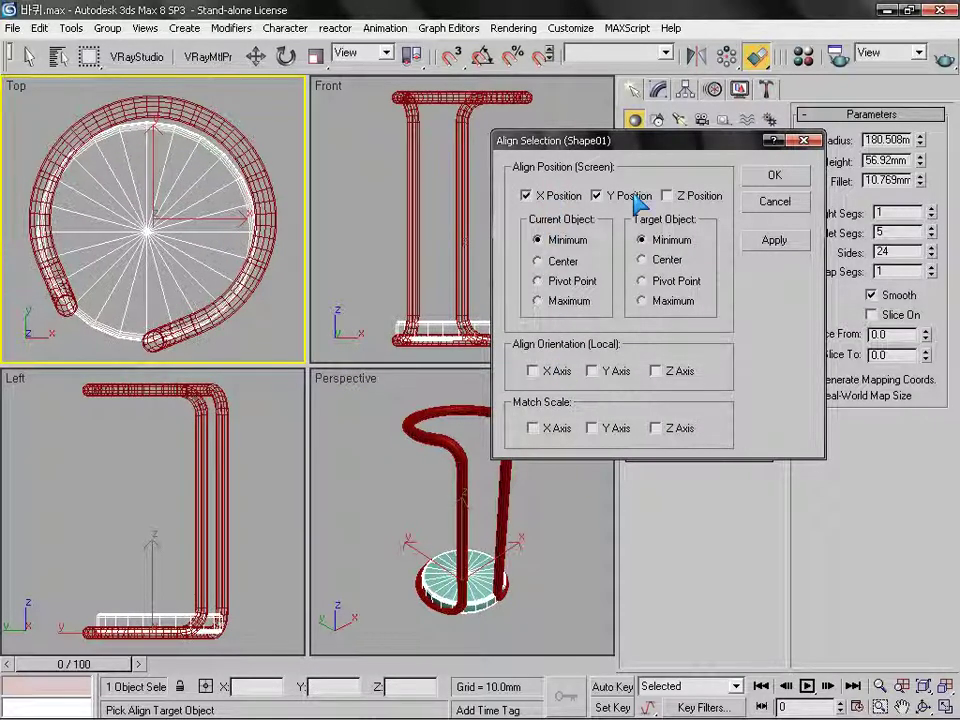
click(563, 262)
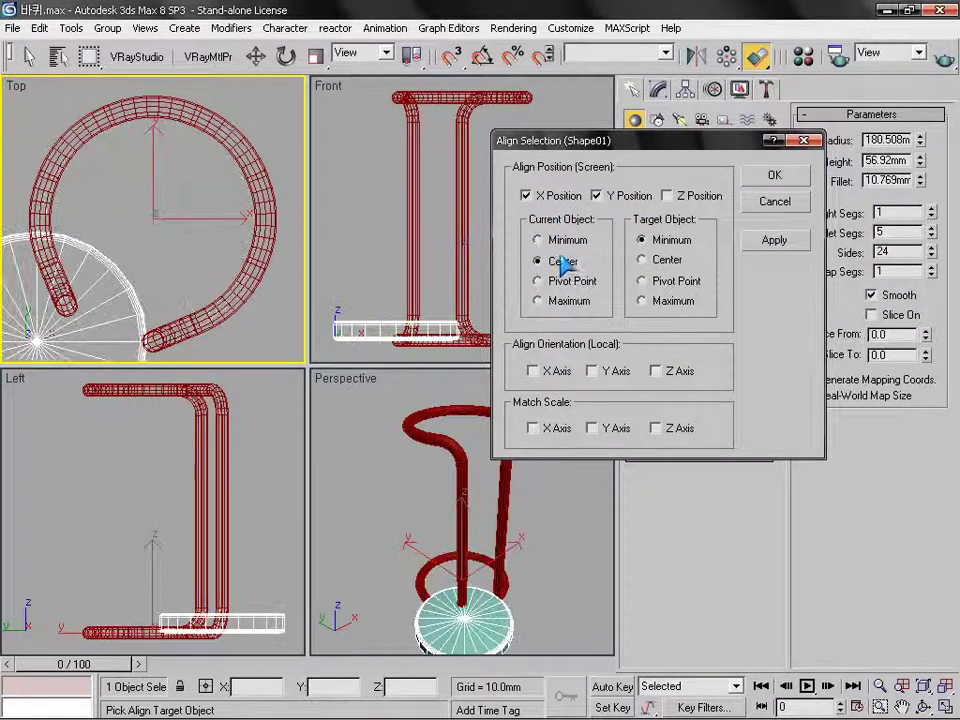
click(645, 260)
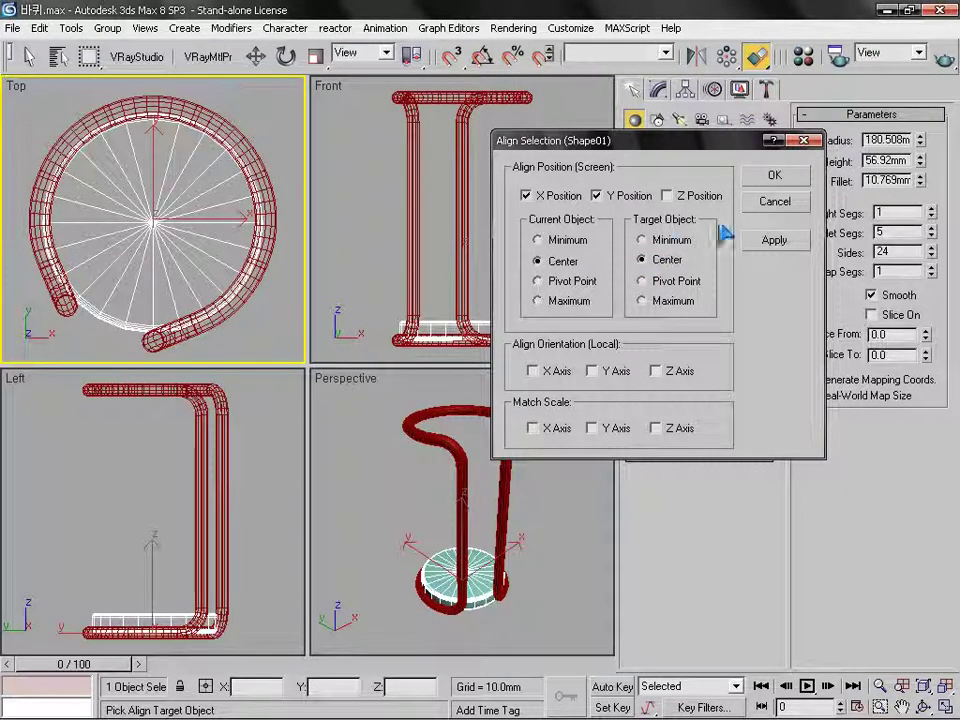
click(770, 177)
Raise the seat to the top of the frame in the Front view, then deselect it.
right_click(500, 236)
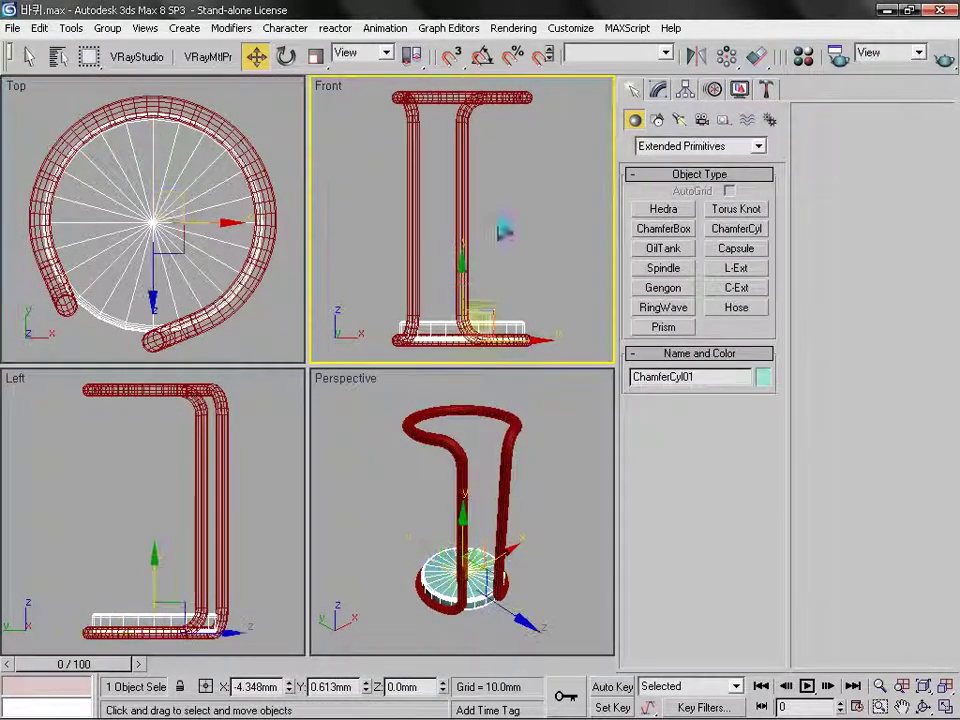
mouse_move(467, 288)
mouse_down()
mouse_move(432, 57)
mouse_move(440, 72)
mouse_up()
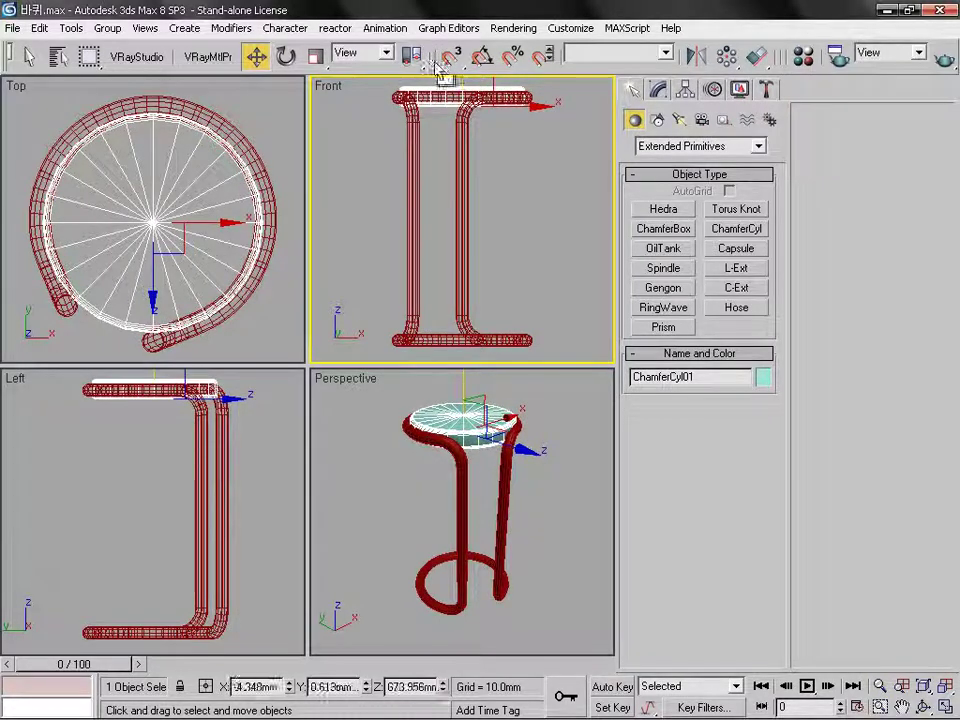
right_click(564, 525)
click(564, 525)
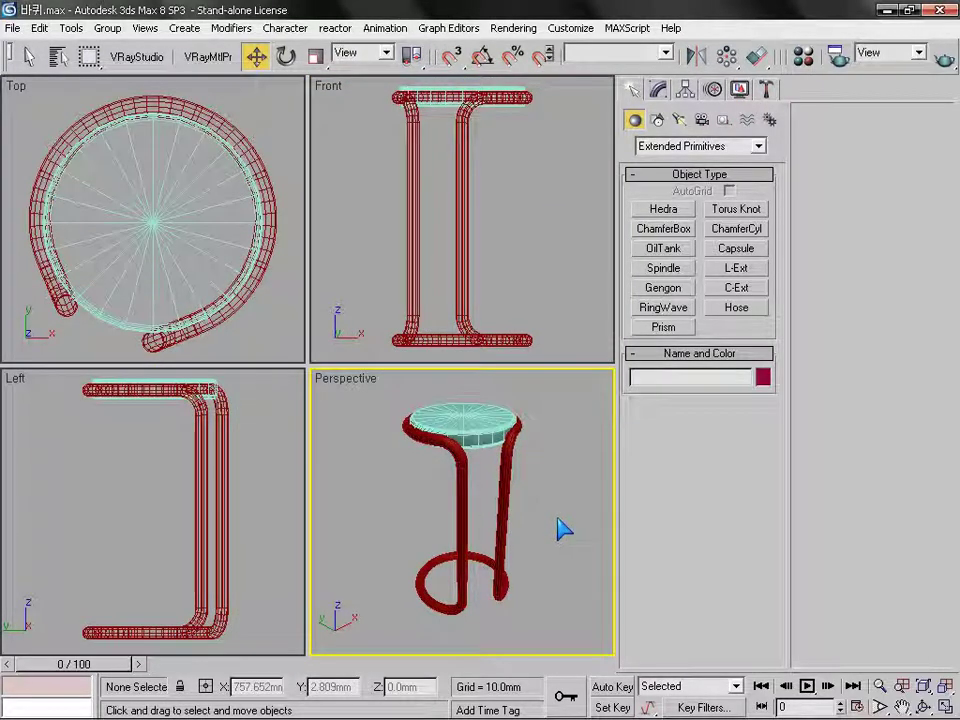